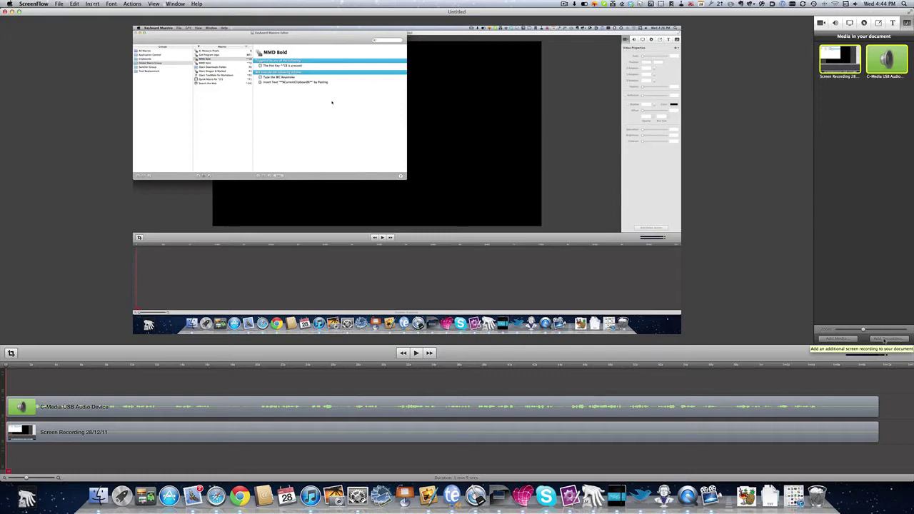
Import Mac20Q_start_snow.mov from the Movies folder into the media library and preview it.
click(884, 340)
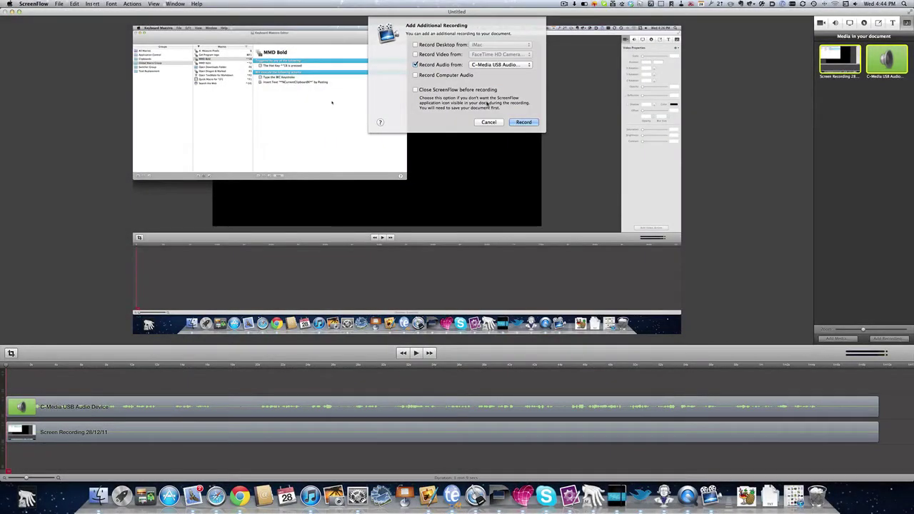
key(Escape)
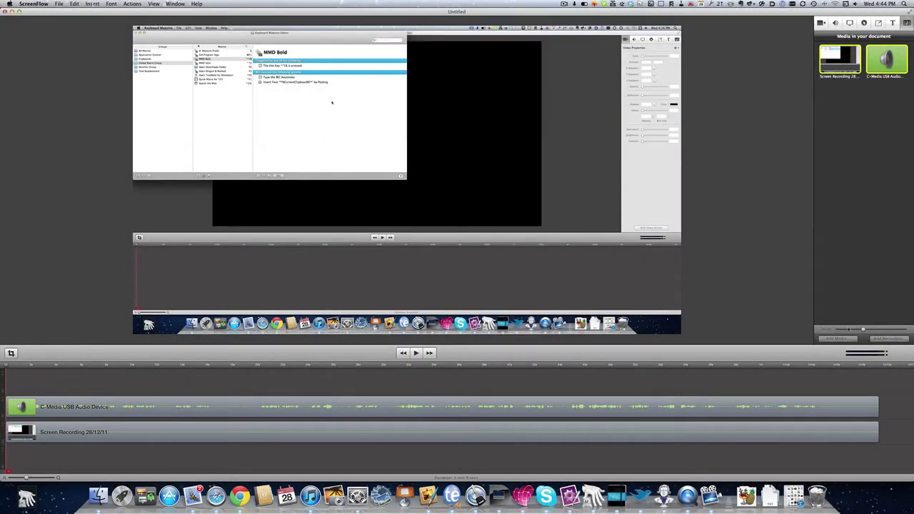
click(837, 339)
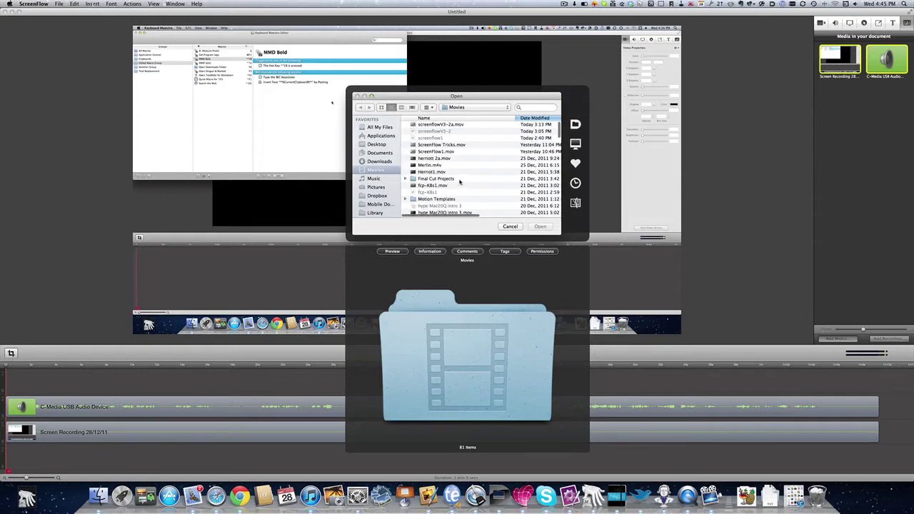
scroll(460, 183, down, 5)
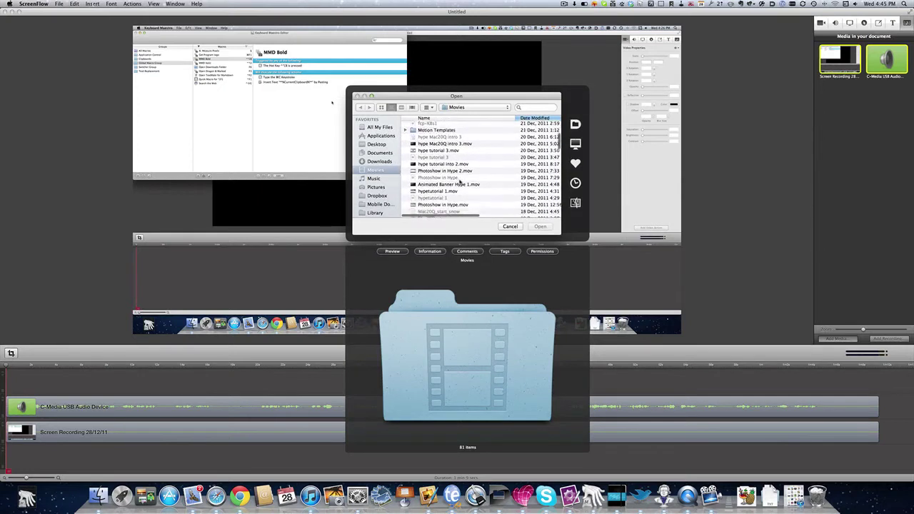
scroll(460, 182, down, 3)
click(443, 173)
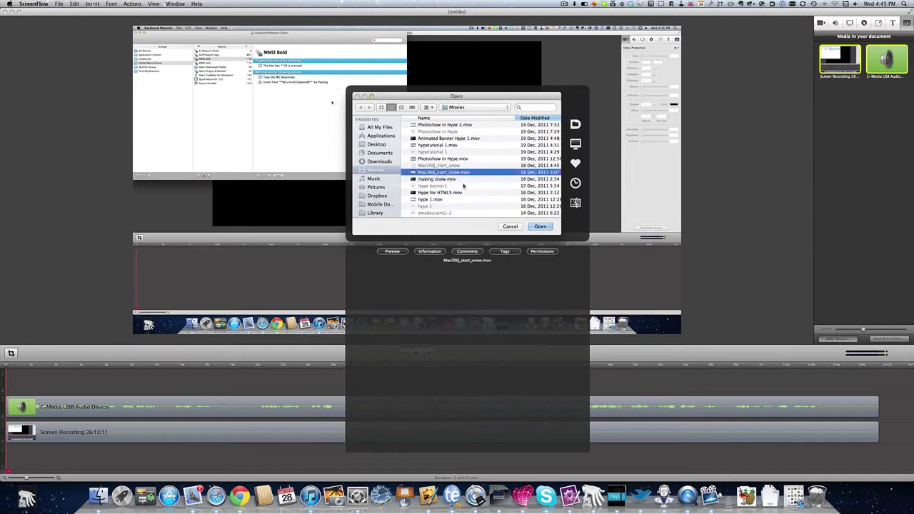
click(541, 226)
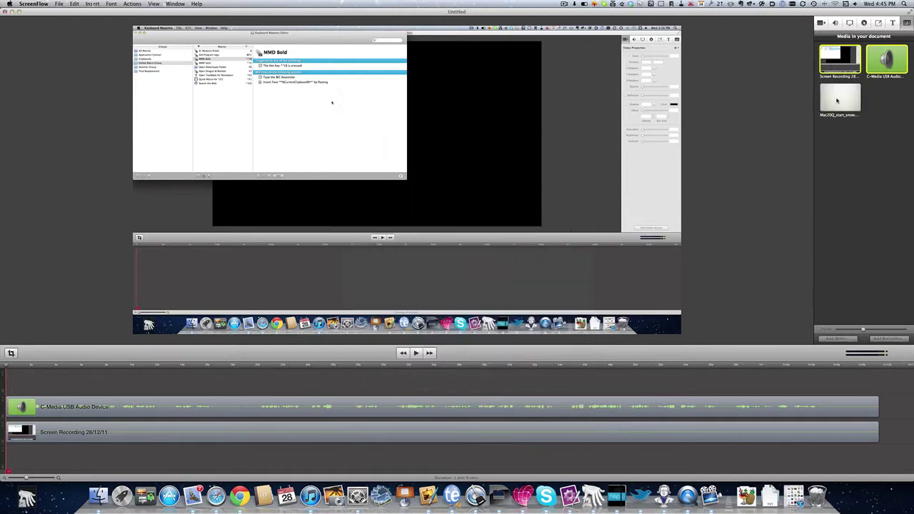
click(858, 101)
click(840, 98)
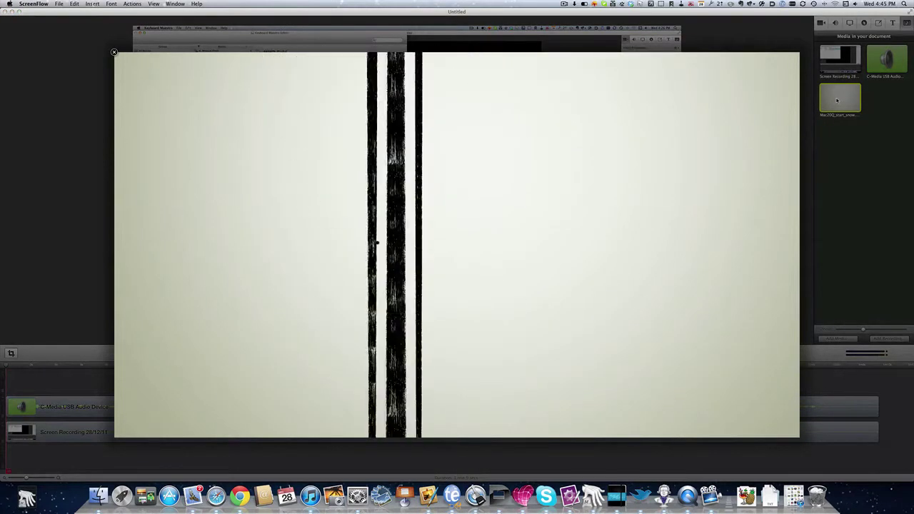
Put the snow clip first on the bottom track, shifting the recording and audio later.
click(843, 99)
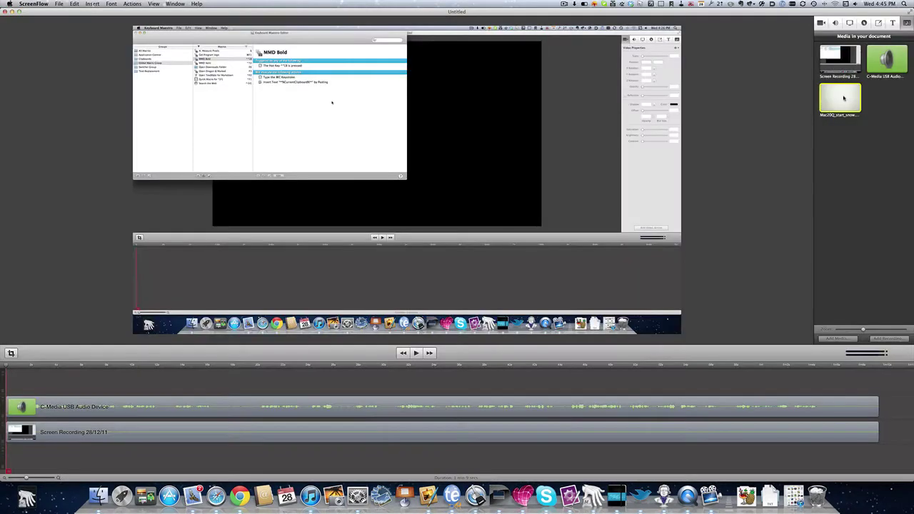
drag(844, 99, 18, 407)
click(168, 413)
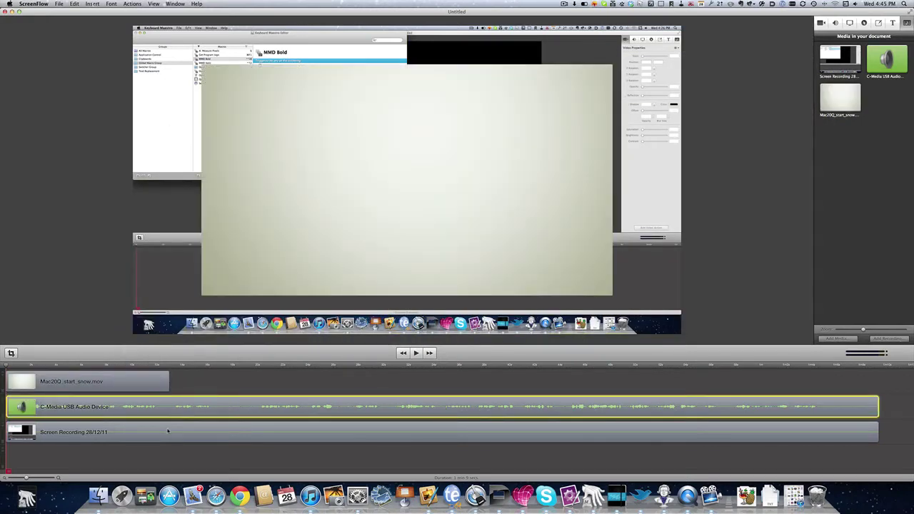
shift+click(168, 430)
drag(168, 431, 374, 425)
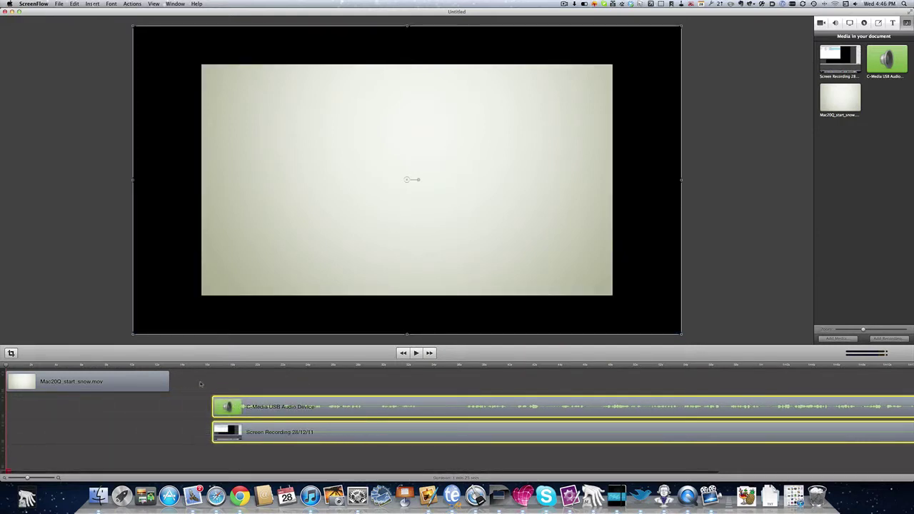
drag(156, 378, 148, 425)
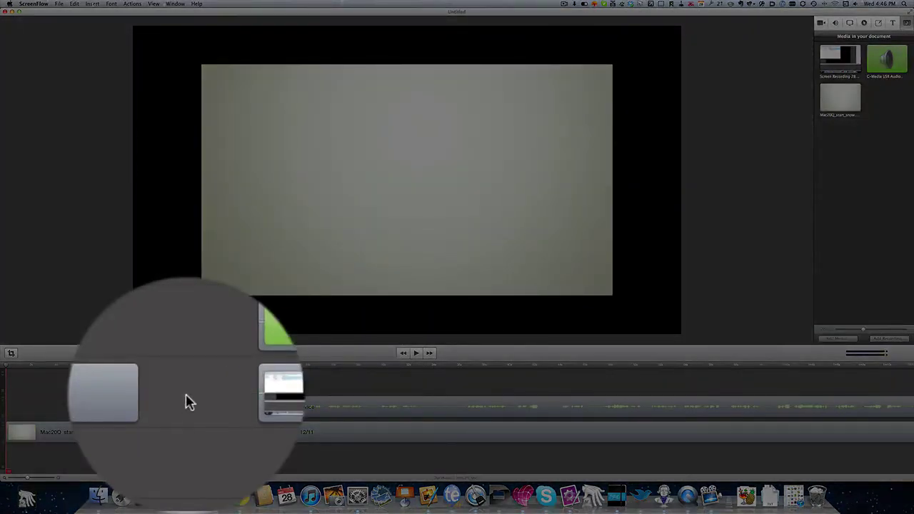
Close the gap after the snow clip and align the audio with the recording's start.
right_click(187, 403)
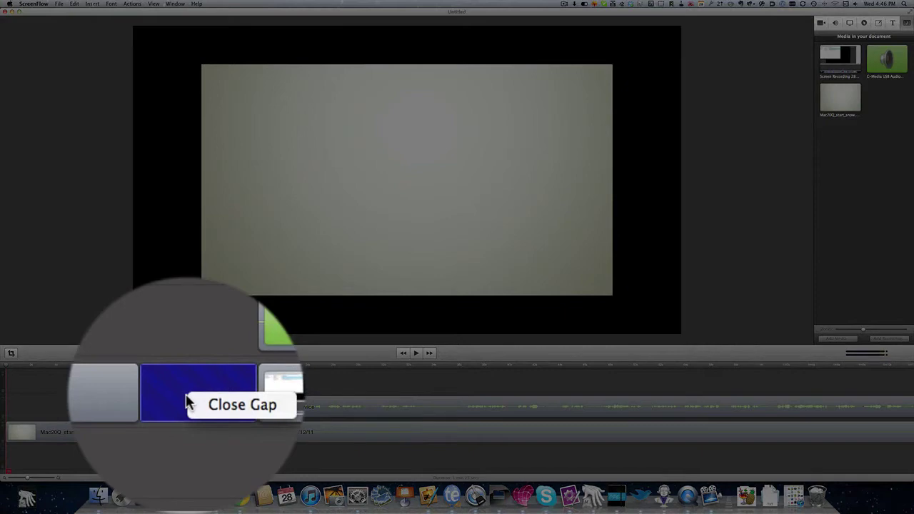
click(204, 397)
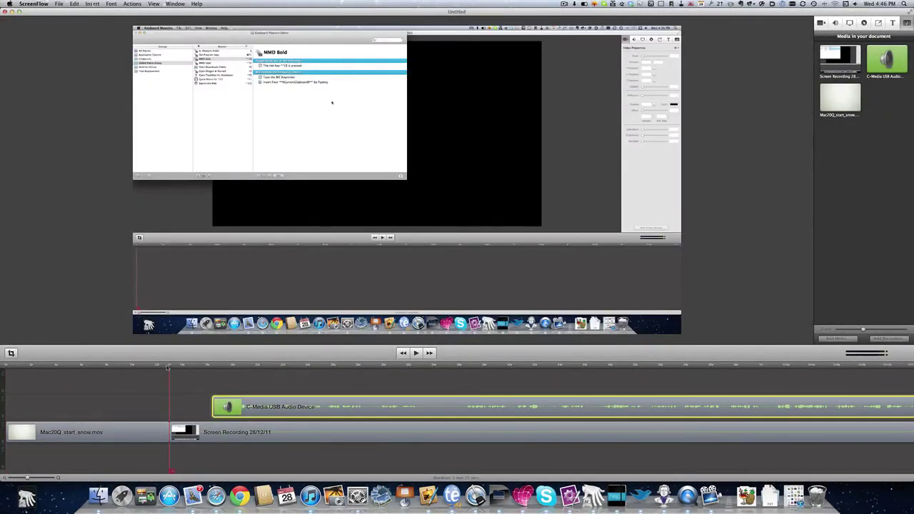
mouse_move(170, 366)
mouse_down()
mouse_move(177, 365)
mouse_move(170, 366)
mouse_up()
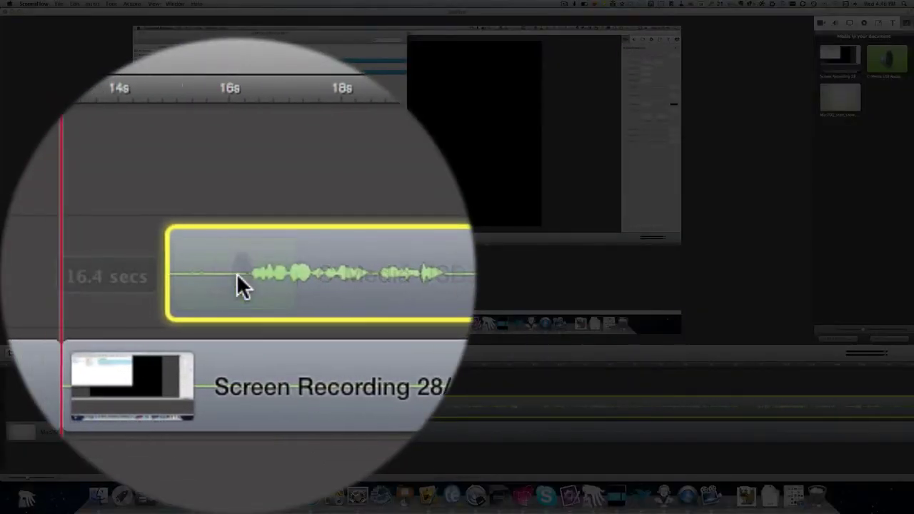
mouse_move(237, 273)
mouse_down()
mouse_move(213, 273)
mouse_move(237, 273)
mouse_up()
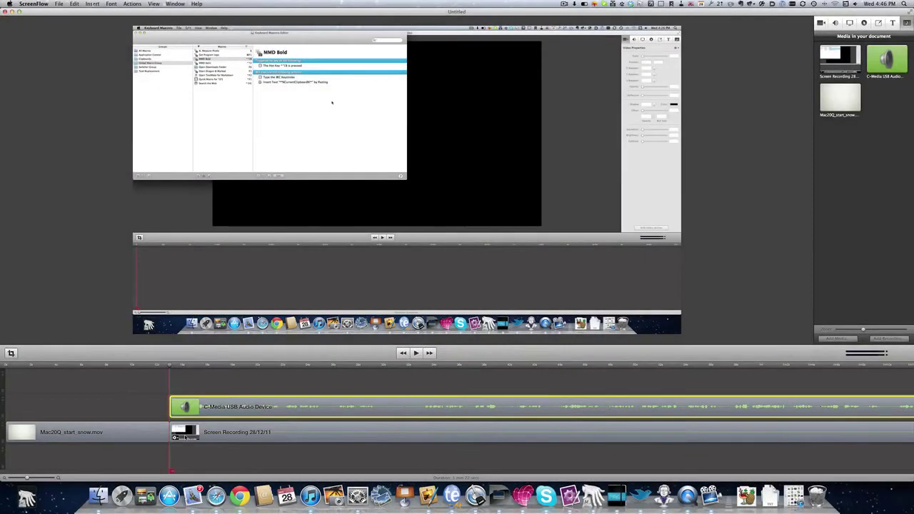
Slide the recording and audio over the snow clip's end into a cross-dissolve, then play it.
click(185, 435)
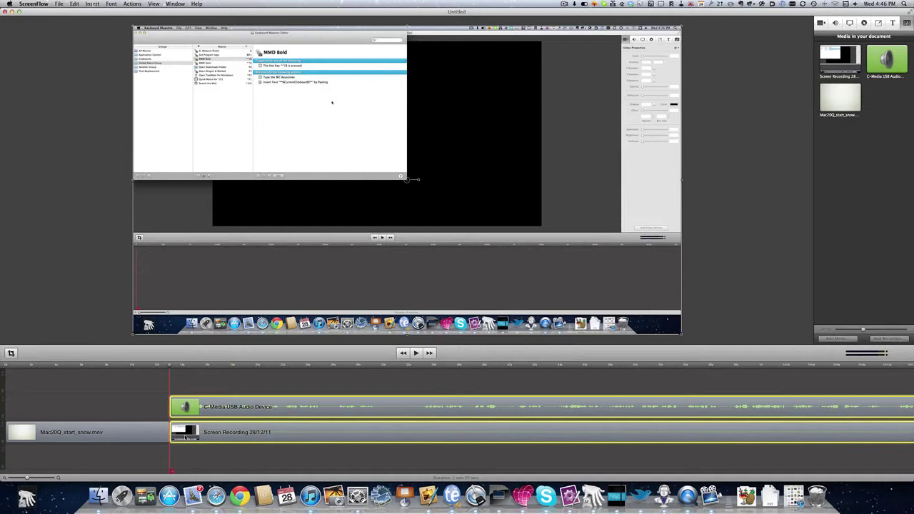
drag(185, 434, 153, 444)
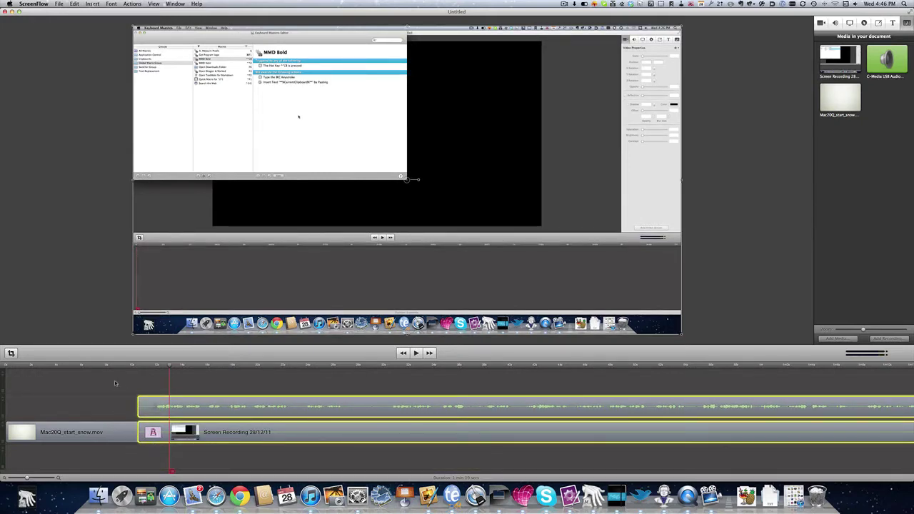
key(space)
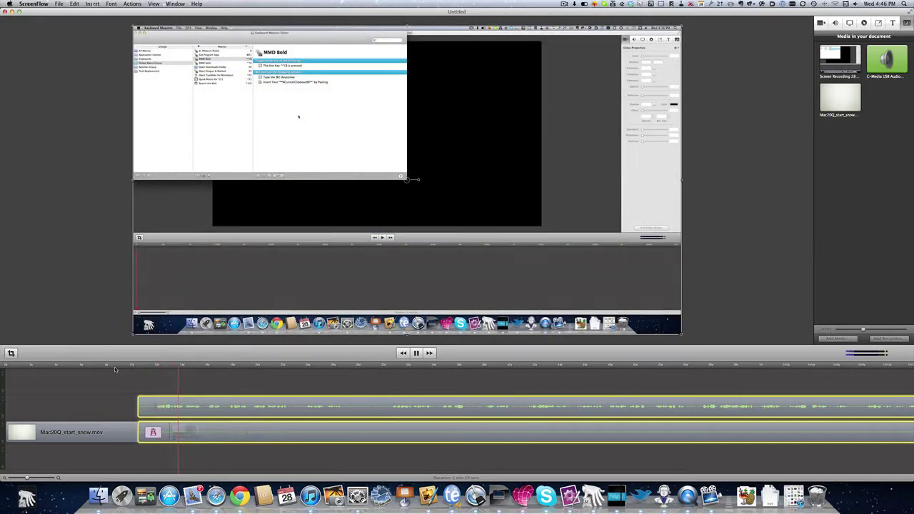
key(space)
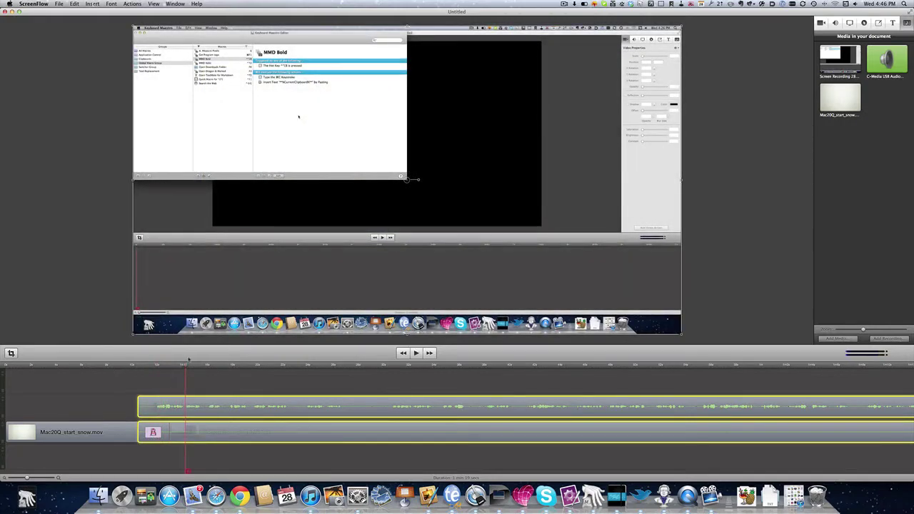
Show the Cross Dissolve's Transition Inspector and its empty Properties tab.
right_click(153, 433)
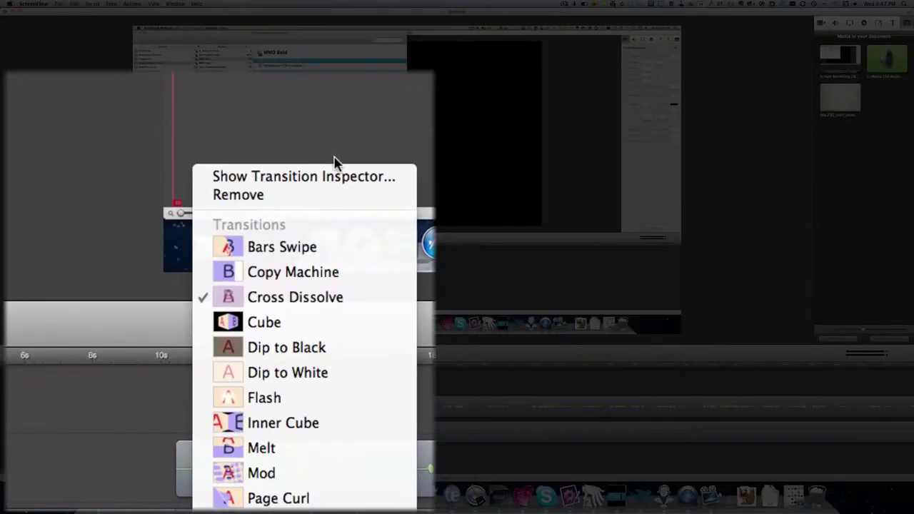
click(336, 177)
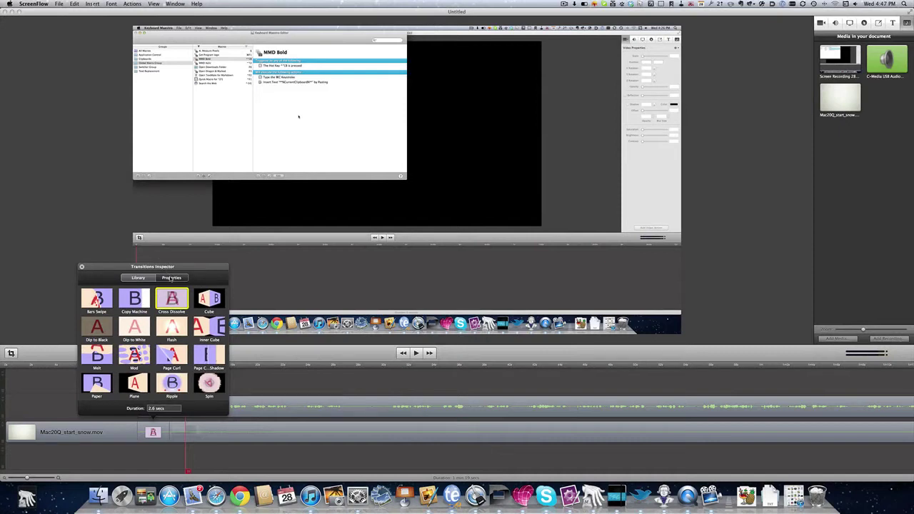
click(172, 278)
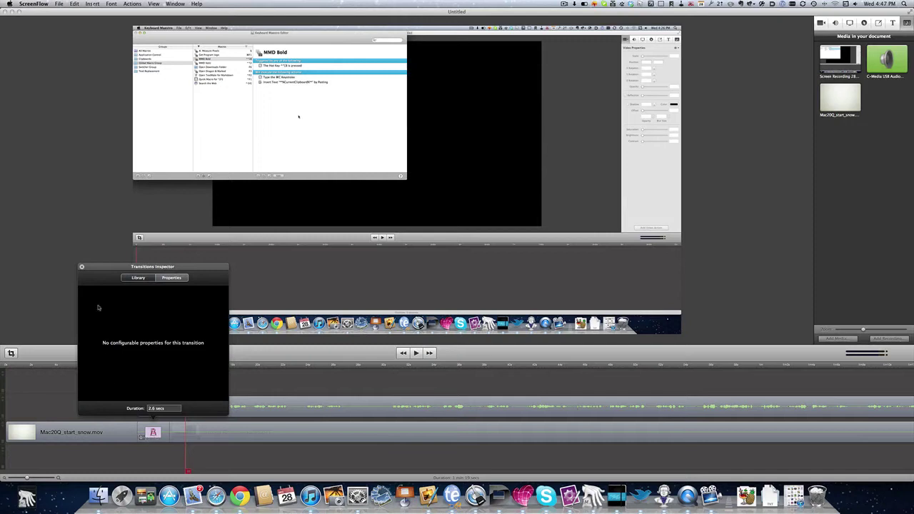
Switch the transition to Mod, raise Compression from 300 to 348.6, and preview it.
double_click(152, 433)
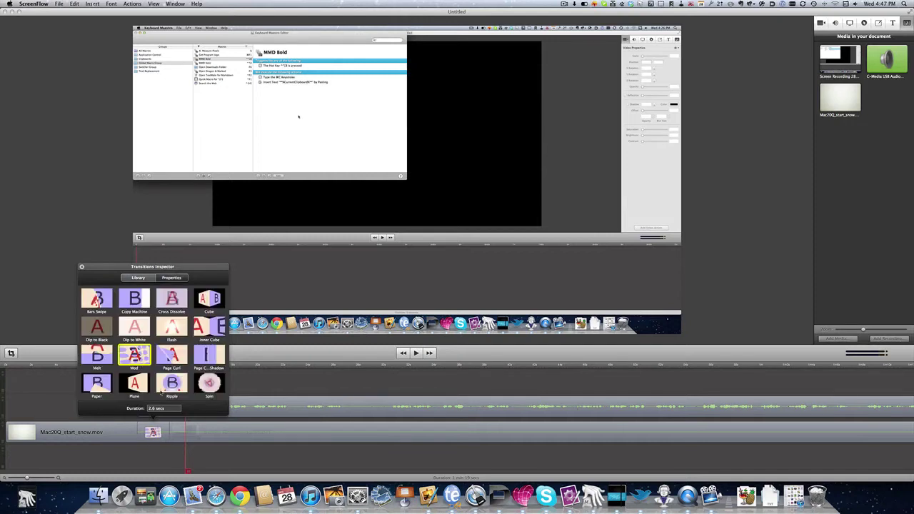
click(174, 278)
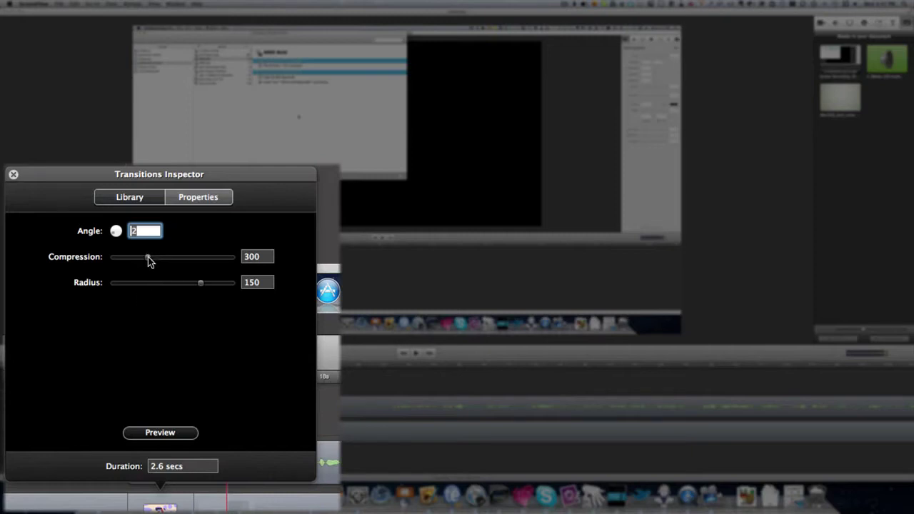
mouse_move(148, 250)
mouse_down()
mouse_move(171, 253)
mouse_move(156, 260)
mouse_up()
click(150, 434)
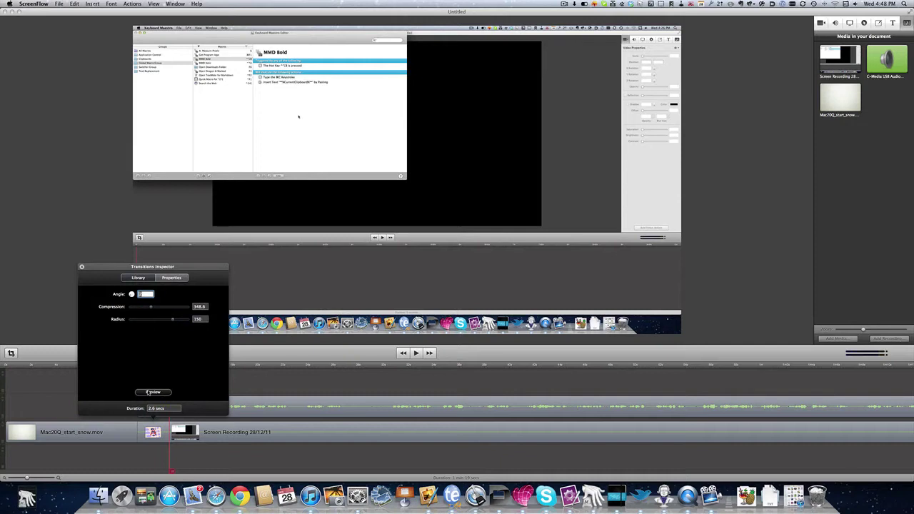
Close the Transitions Inspector and show the Clip Inspector for the screen recording clip.
click(81, 267)
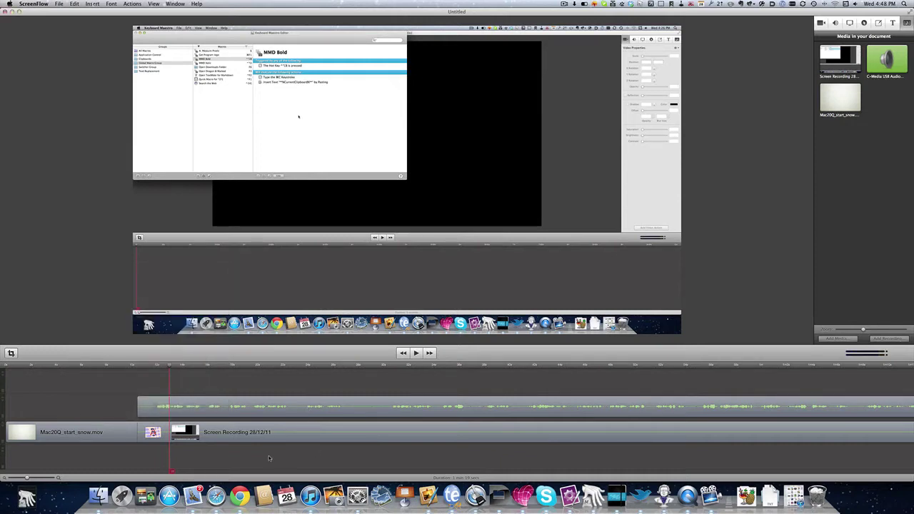
click(311, 426)
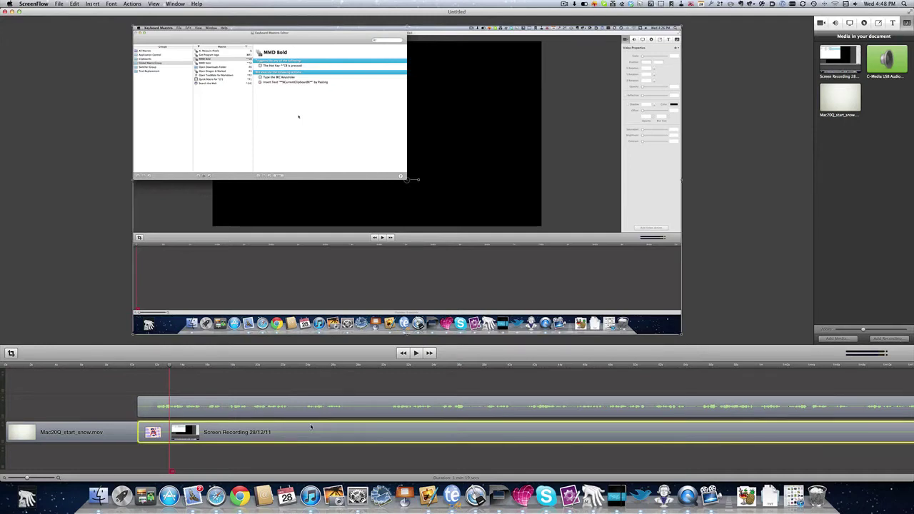
right_click(310, 426)
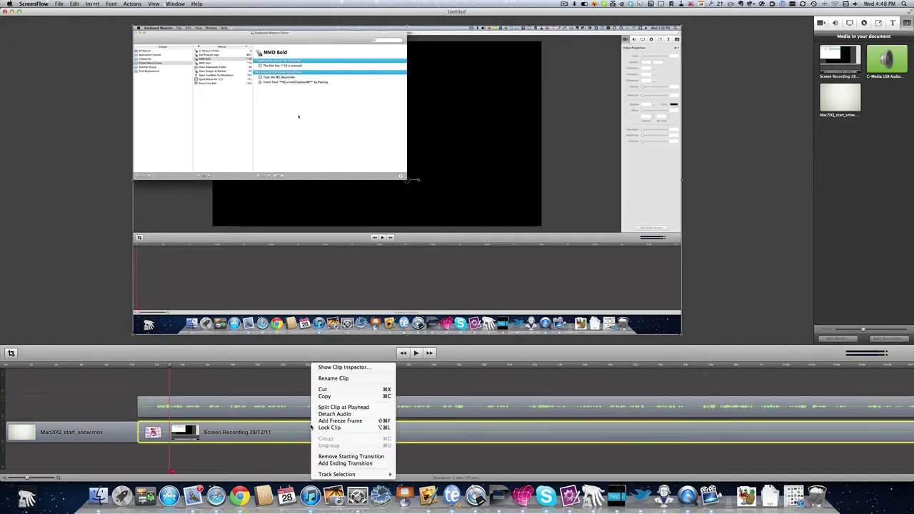
click(332, 368)
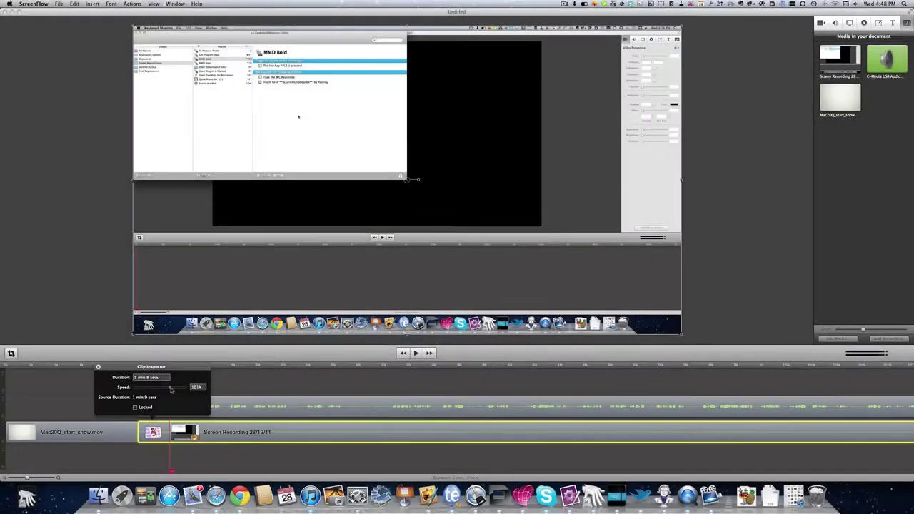
drag(172, 387, 149, 403)
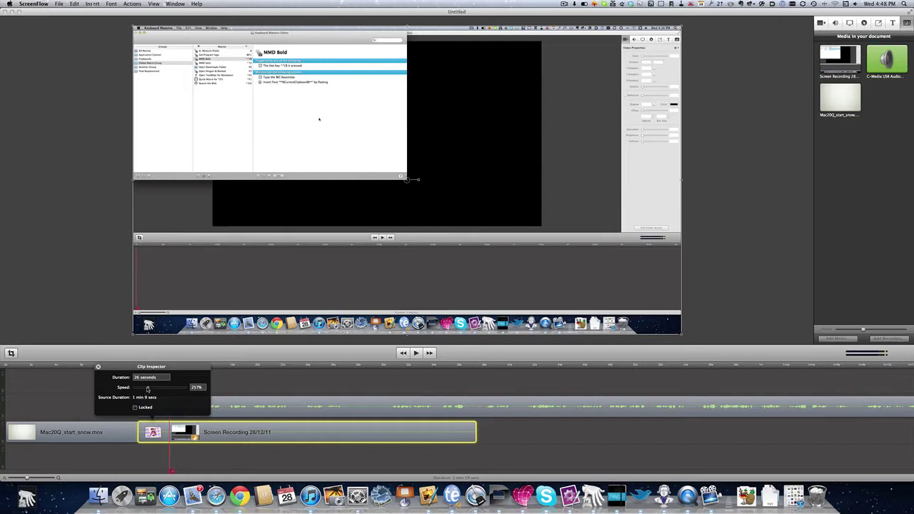
drag(148, 390, 174, 392)
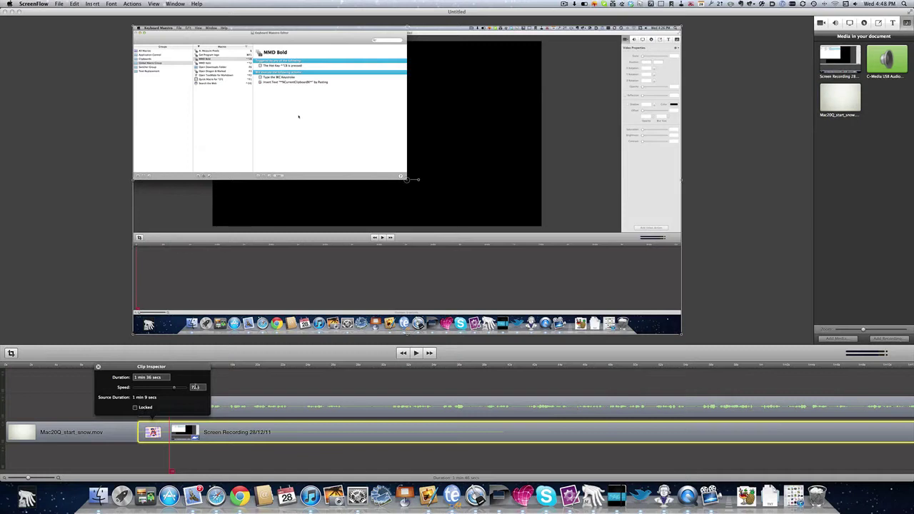
text(100)
key(Return)
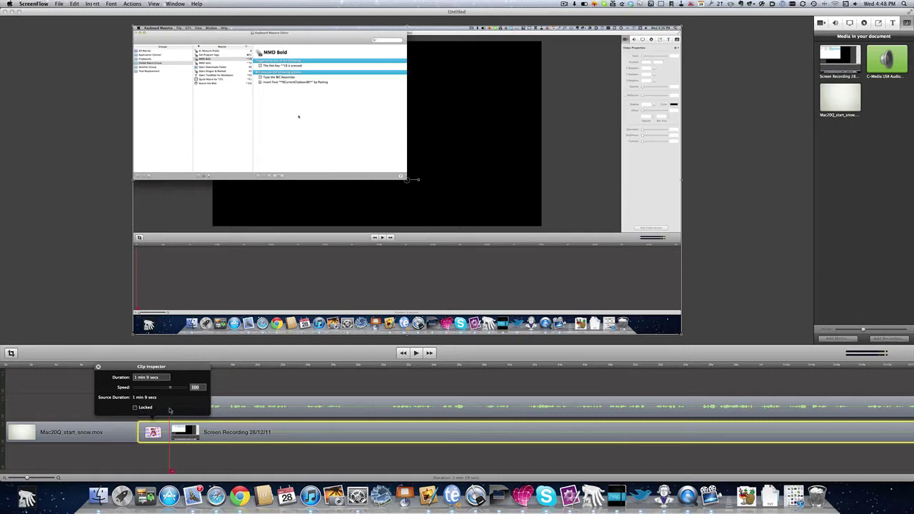
Speed up the C-Media USB Audio Device clip to a 20-second duration, then play part of the timeline.
click(246, 404)
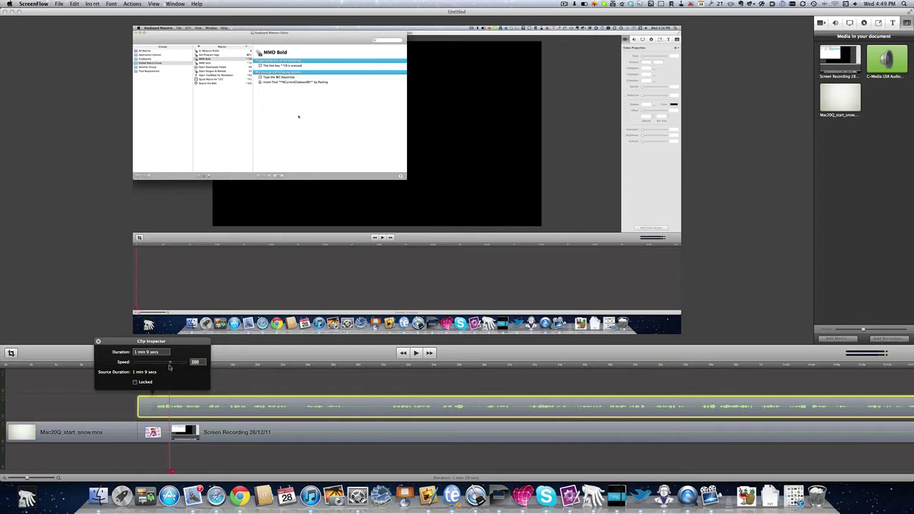
drag(170, 364, 151, 365)
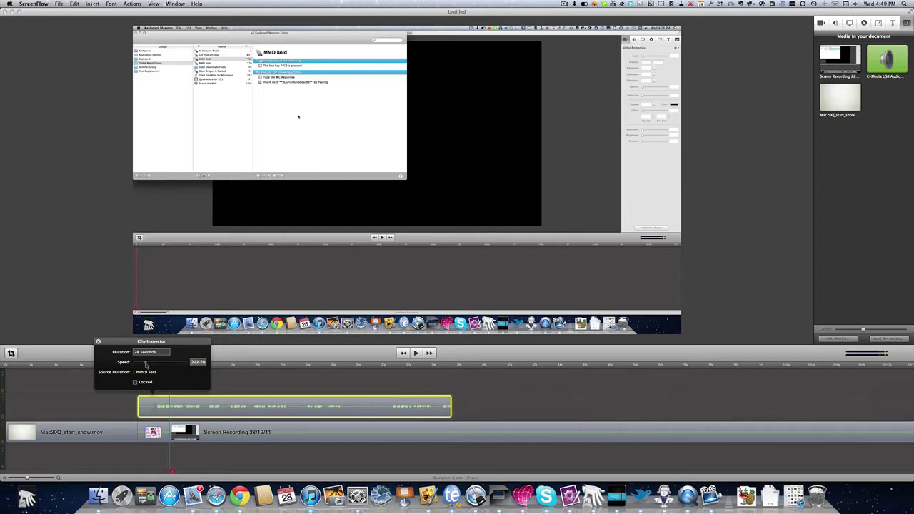
drag(146, 365, 135, 365)
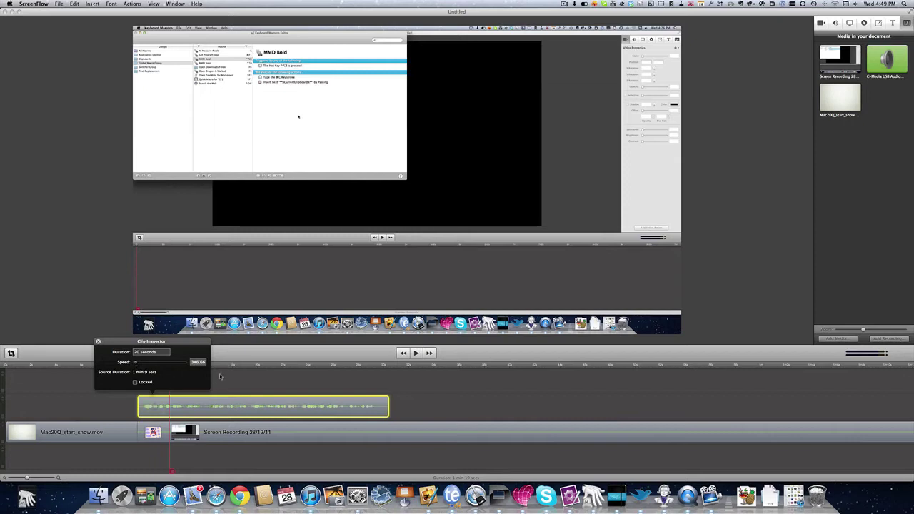
click(244, 366)
key(space)
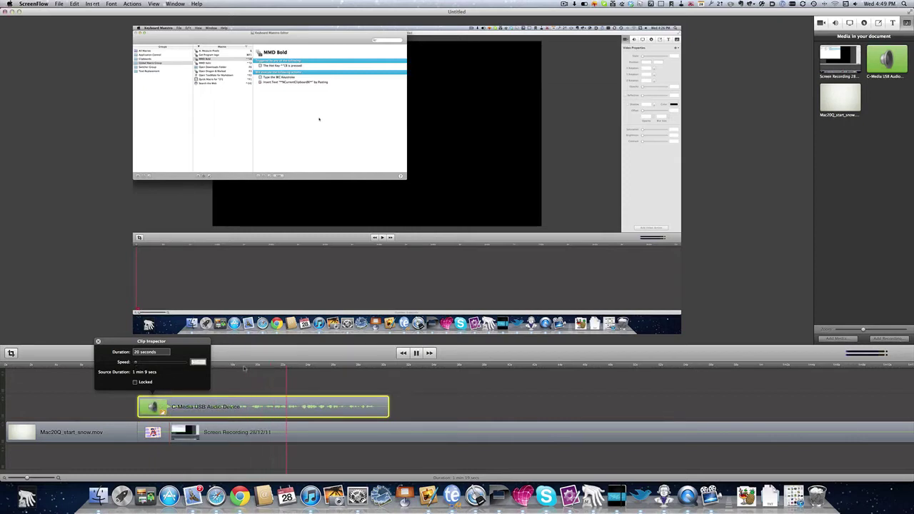
key(space)
right_click(296, 440)
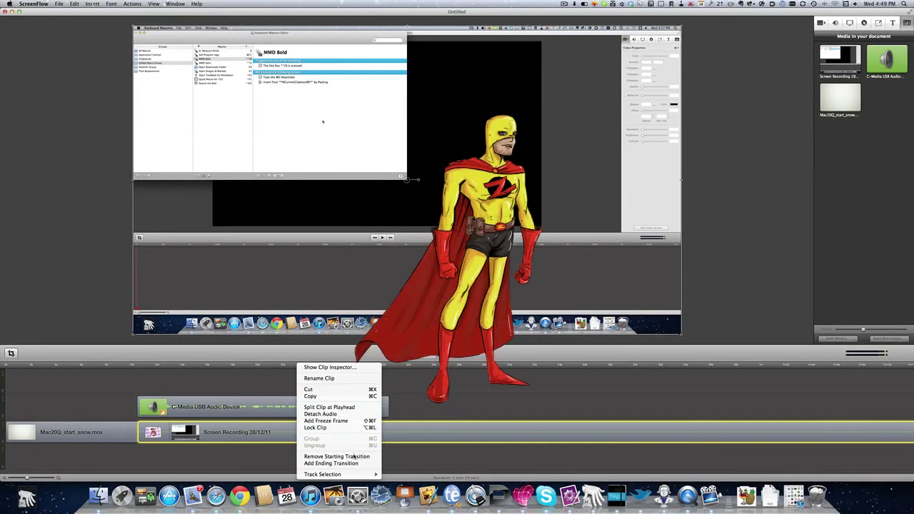
mouse_move(356, 475)
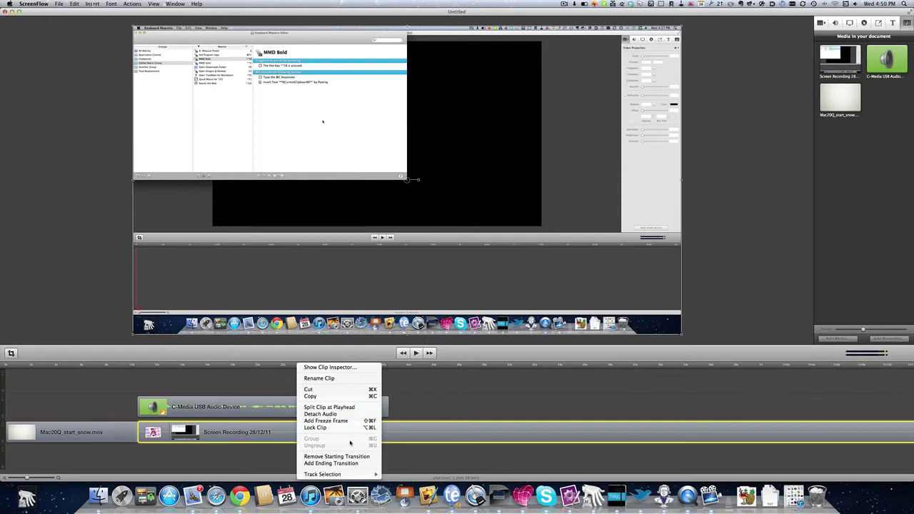
Add a freeze frame at the playhead and stretch it to fill a gap before the remaining recording.
click(283, 460)
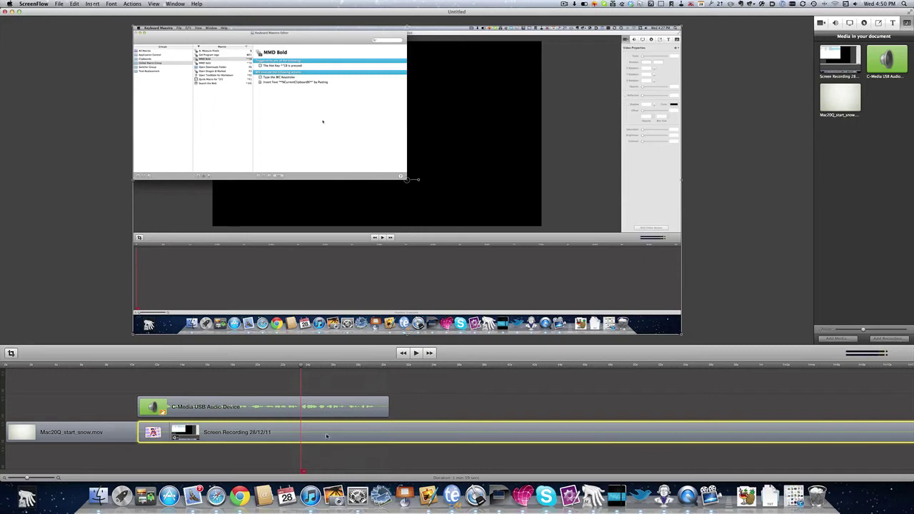
right_click(325, 436)
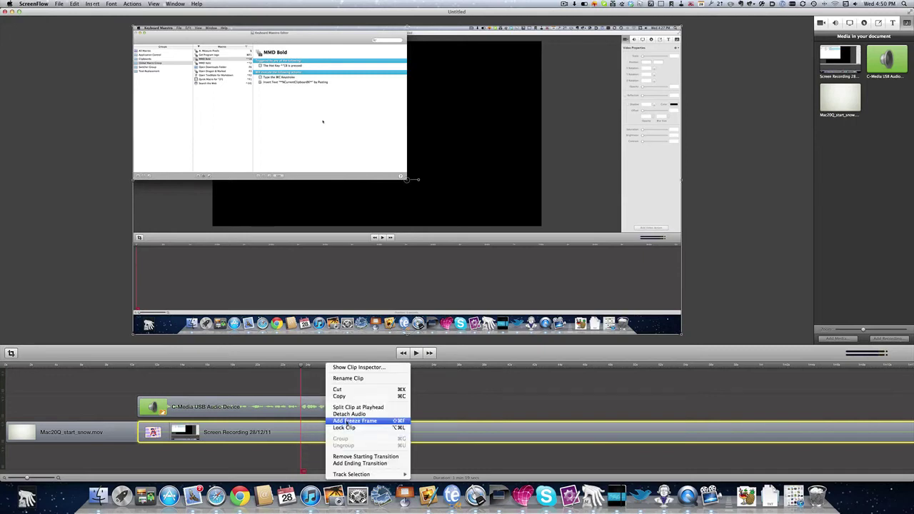
click(341, 424)
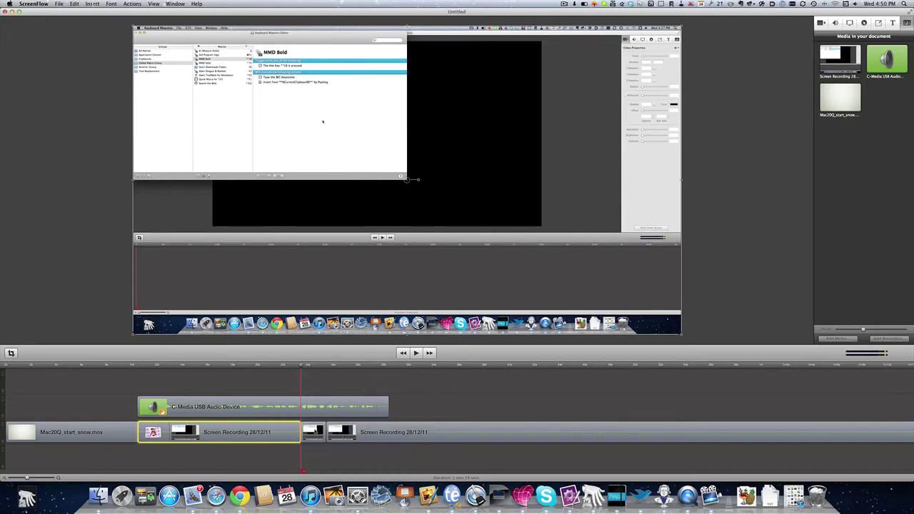
drag(317, 429, 390, 430)
click(315, 433)
drag(327, 432, 389, 432)
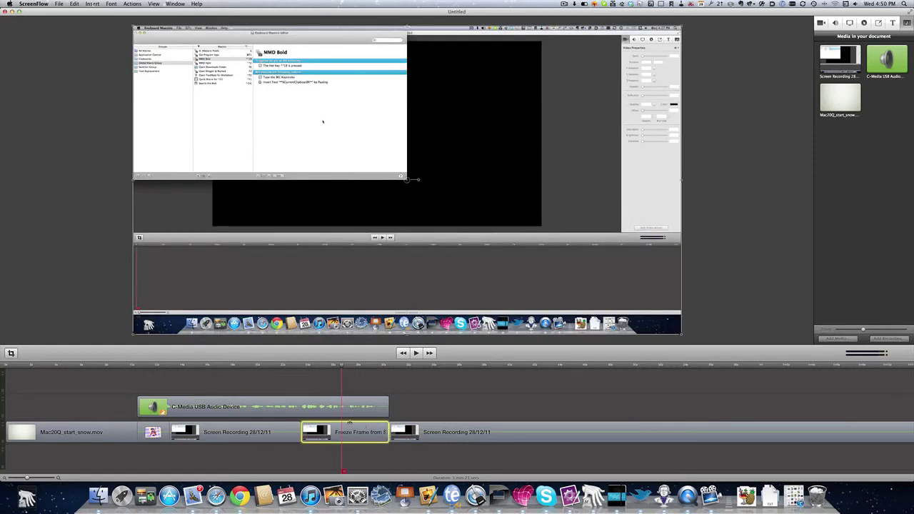
key(Left)
Overlay the snow clip above the recording and test its opacity at 30% before restoring 100%.
mouse_move(840, 97)
mouse_down()
mouse_move(357, 386)
mouse_move(411, 386)
mouse_move(330, 383)
mouse_up()
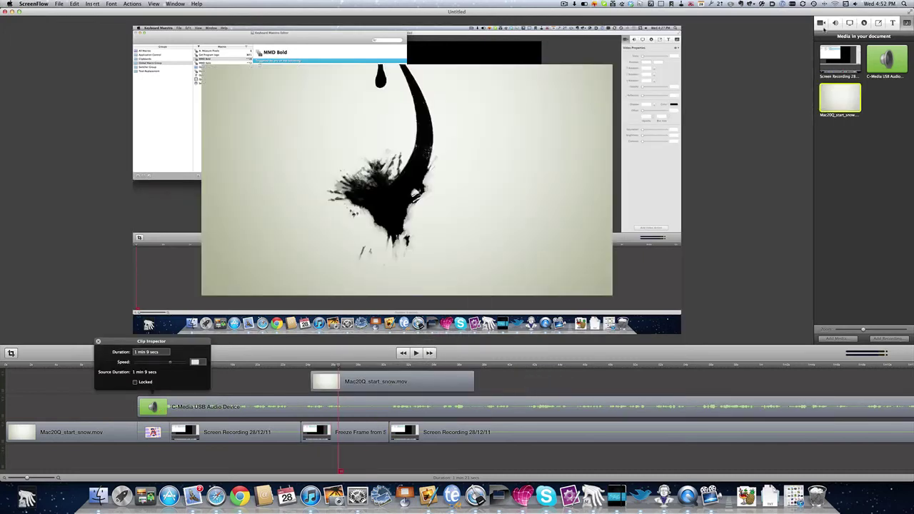
click(821, 24)
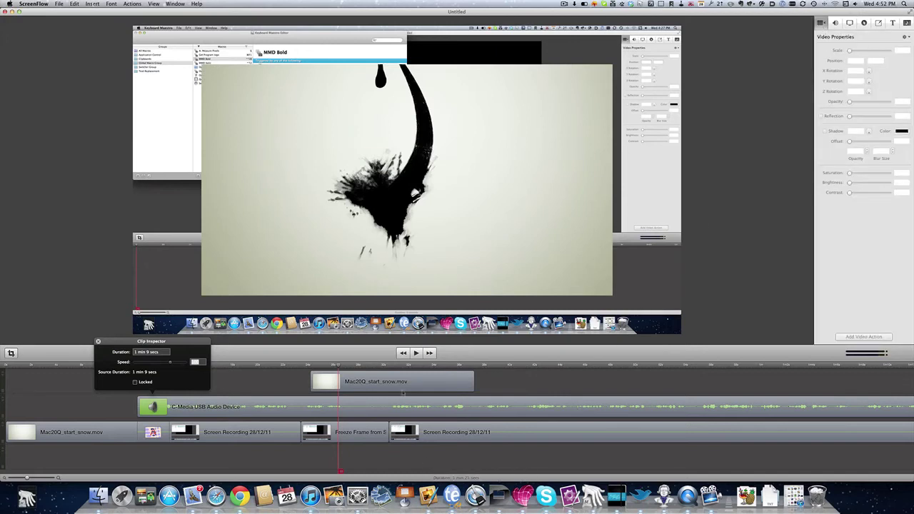
click(405, 391)
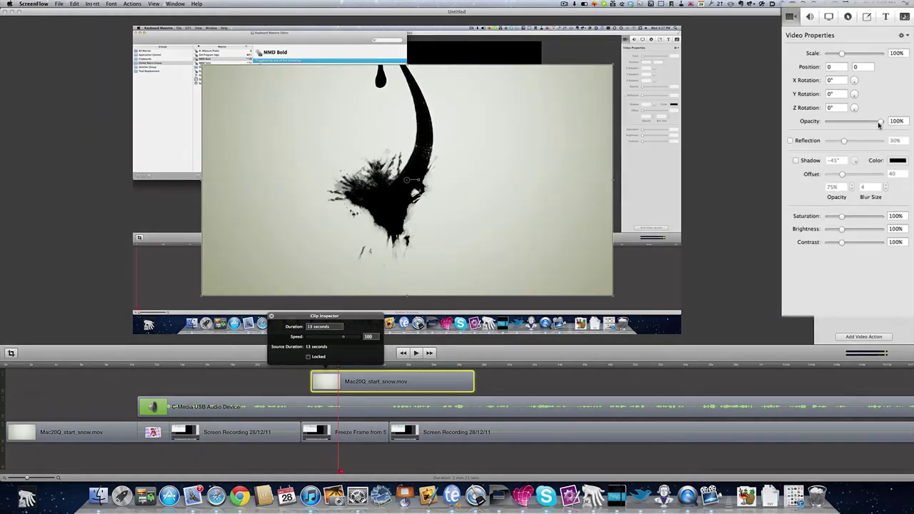
drag(888, 103, 865, 110)
drag(817, 199, 807, 201)
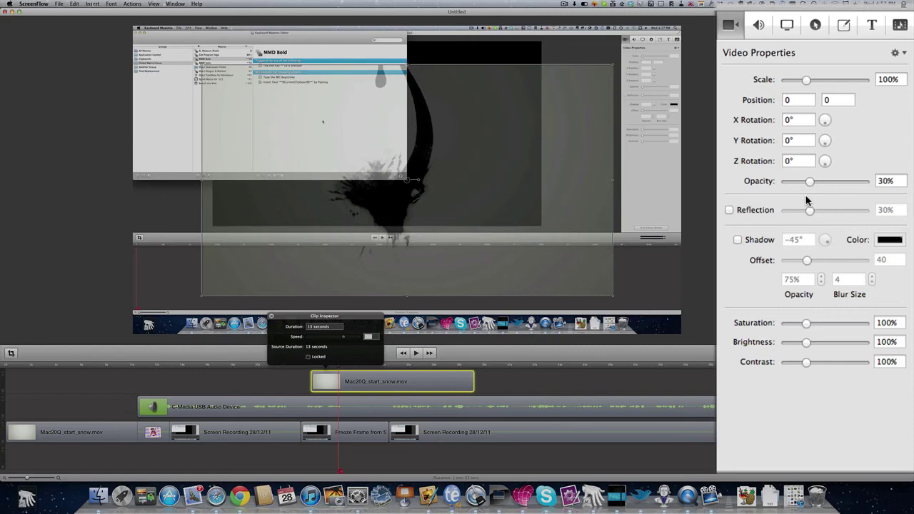
drag(807, 201, 880, 180)
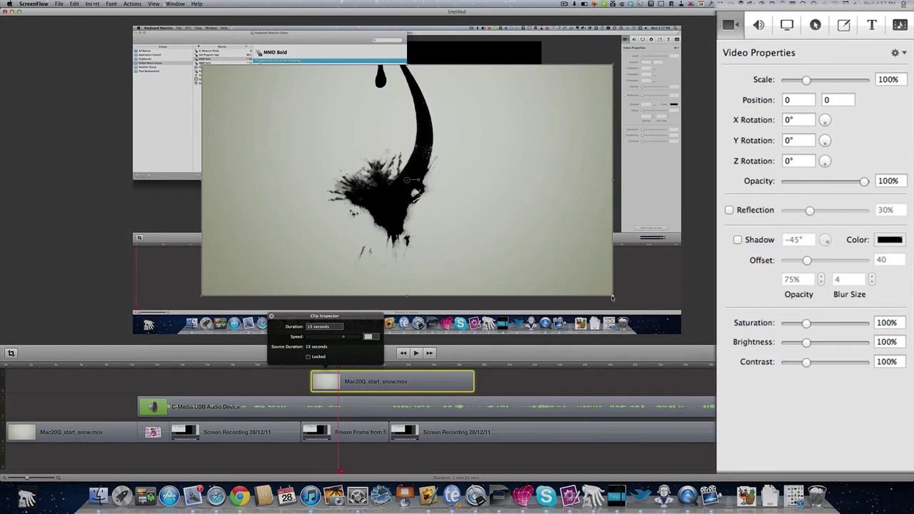
Scale the intro clip to 41%, place it top-left, and trial a 57% reflection before removing it.
drag(612, 298, 316, 191)
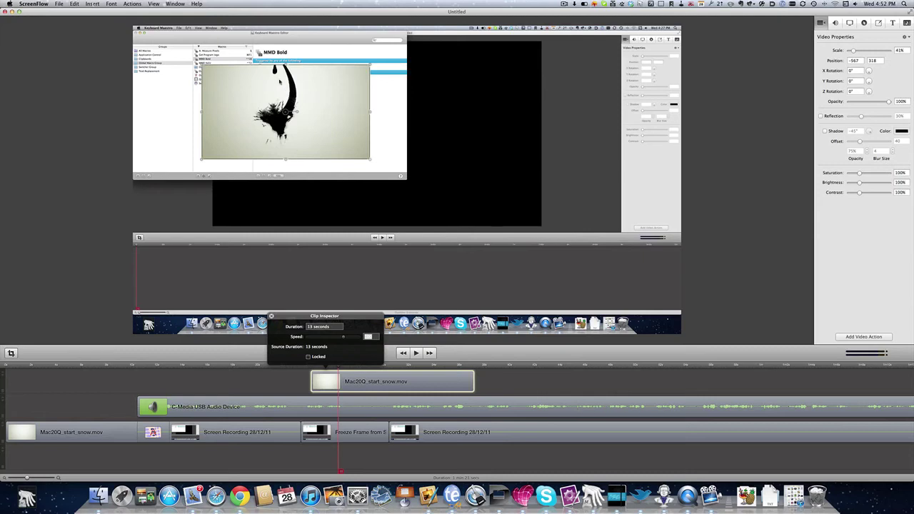
drag(268, 90, 222, 65)
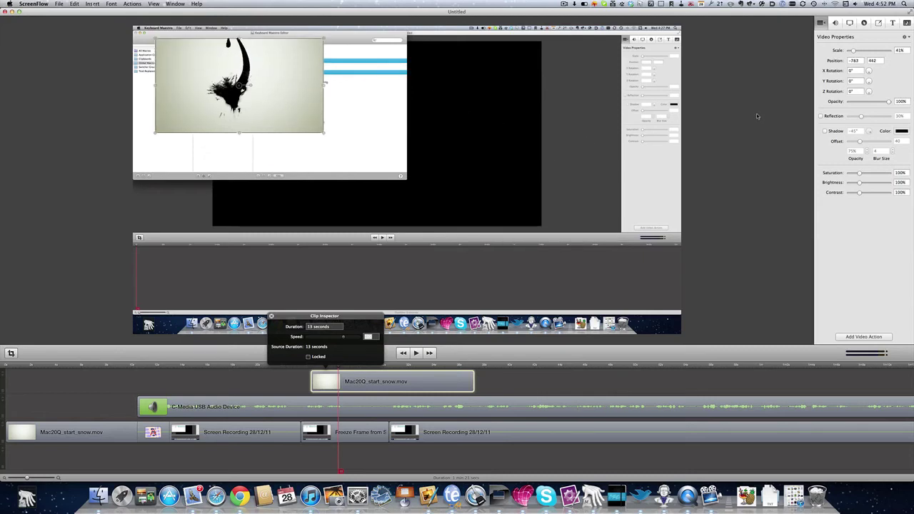
click(821, 116)
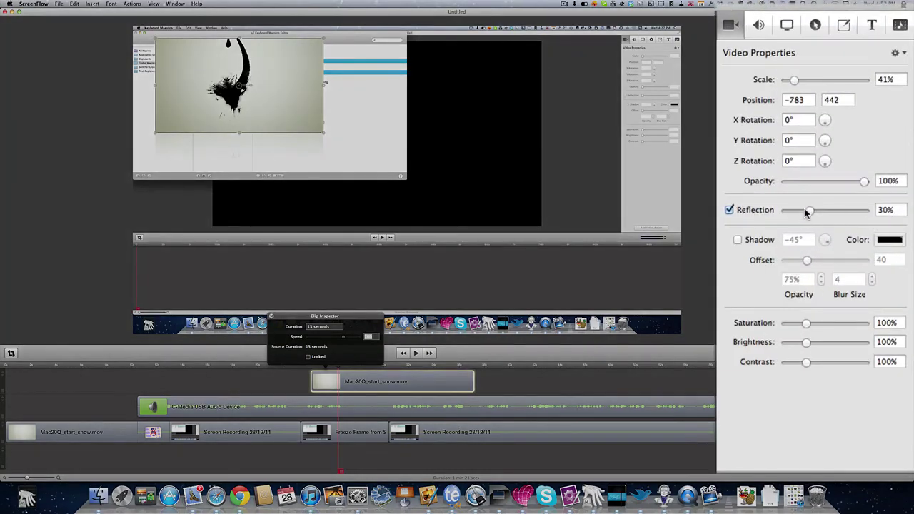
drag(810, 210, 833, 213)
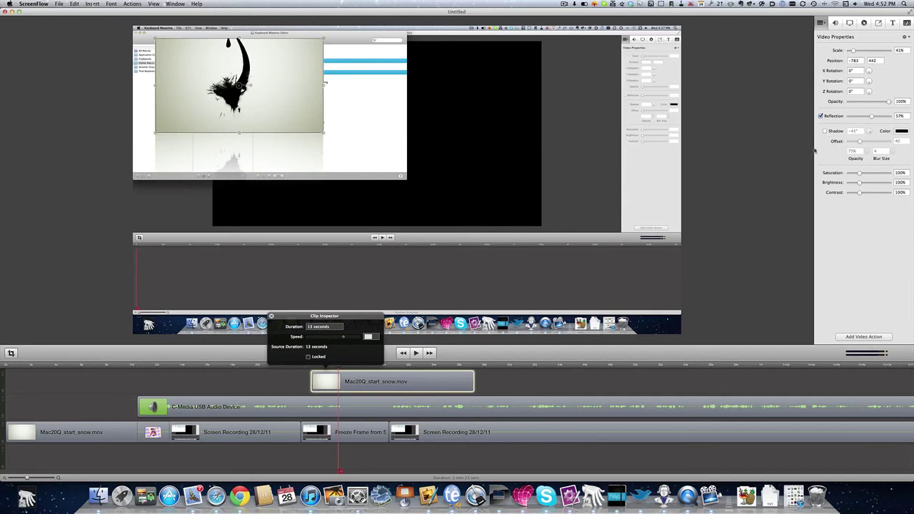
click(827, 132)
Enable the intro clip's drop shadow with offset about 125, blur size 24 and 80% opacity.
click(826, 131)
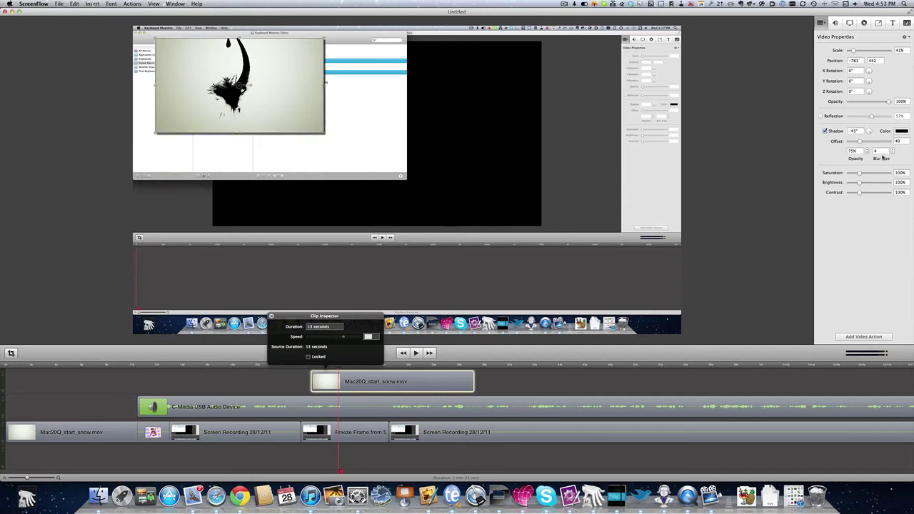
drag(862, 143, 884, 146)
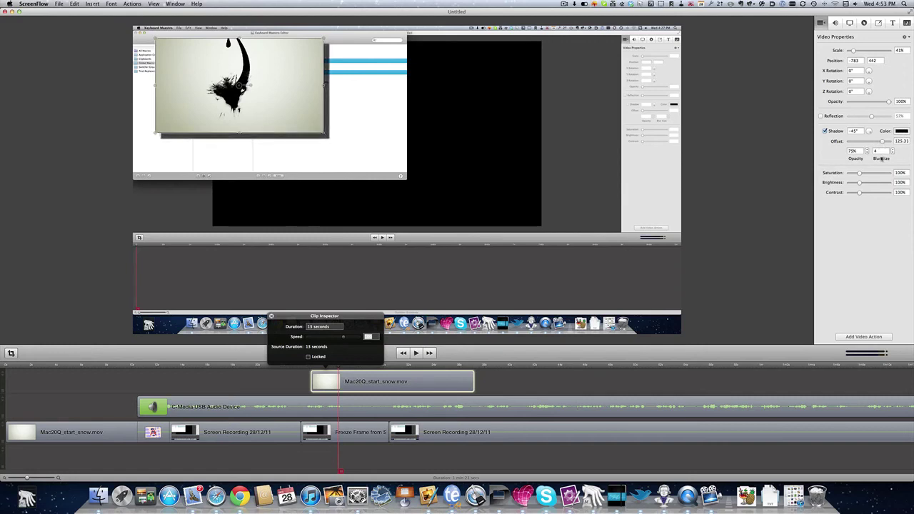
click(893, 150)
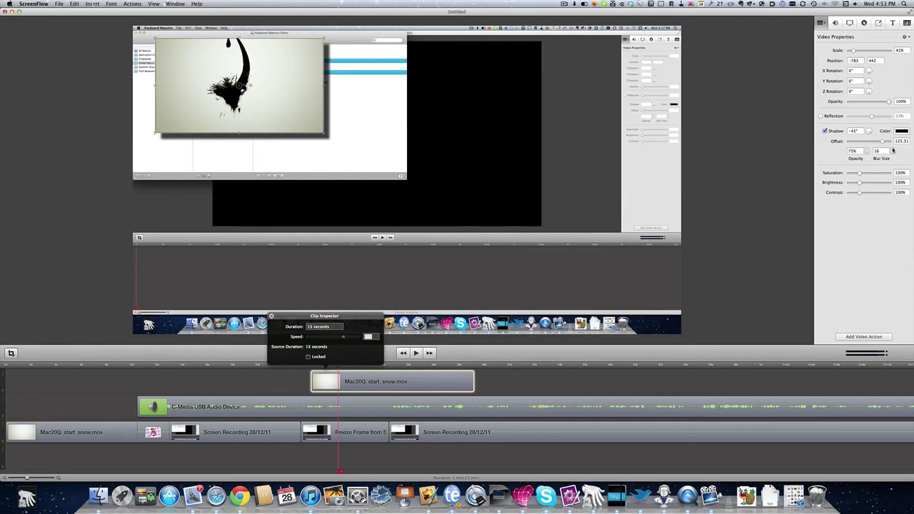
click(893, 149)
click(868, 150)
click(867, 150)
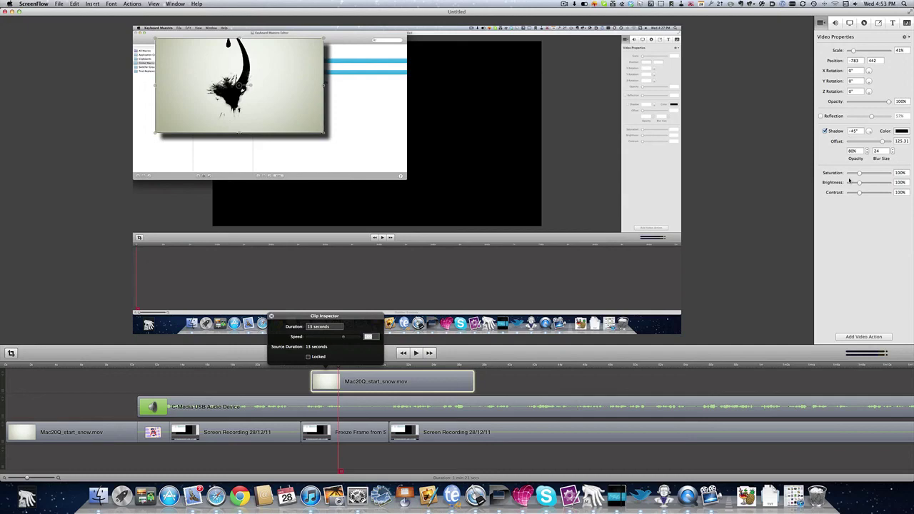
Boost the intro clip's colour saturation to 186% with the Saturation slider.
drag(857, 174, 860, 199)
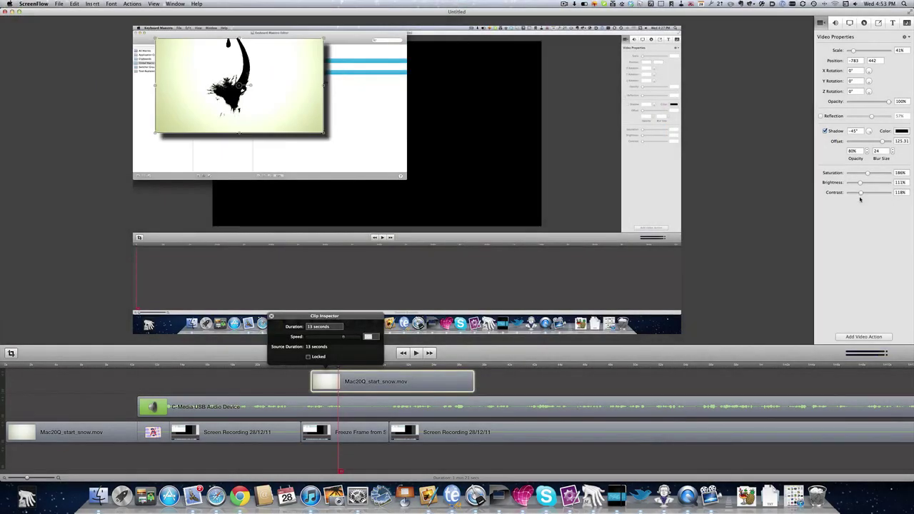